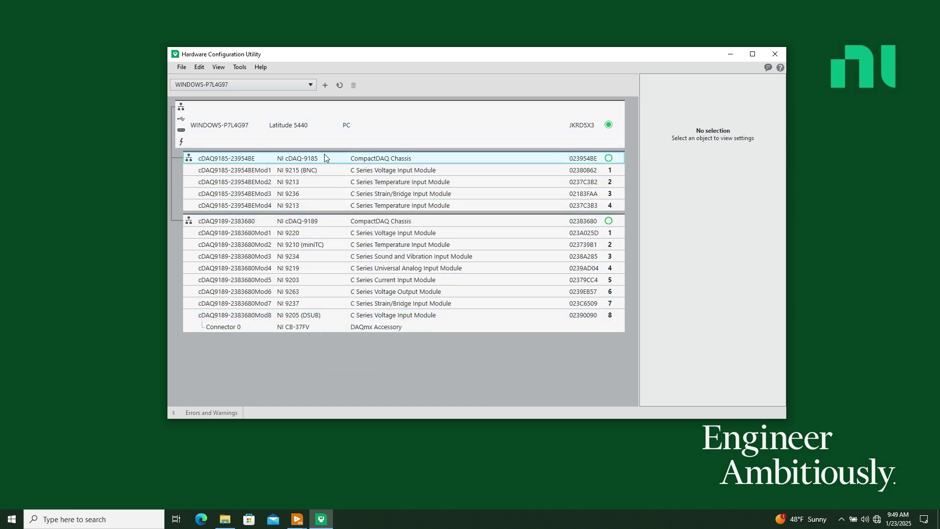
# - Check the PC's properties and the Add Hardware By Address options, then close the configuration utility
pyautogui.click(321, 120)
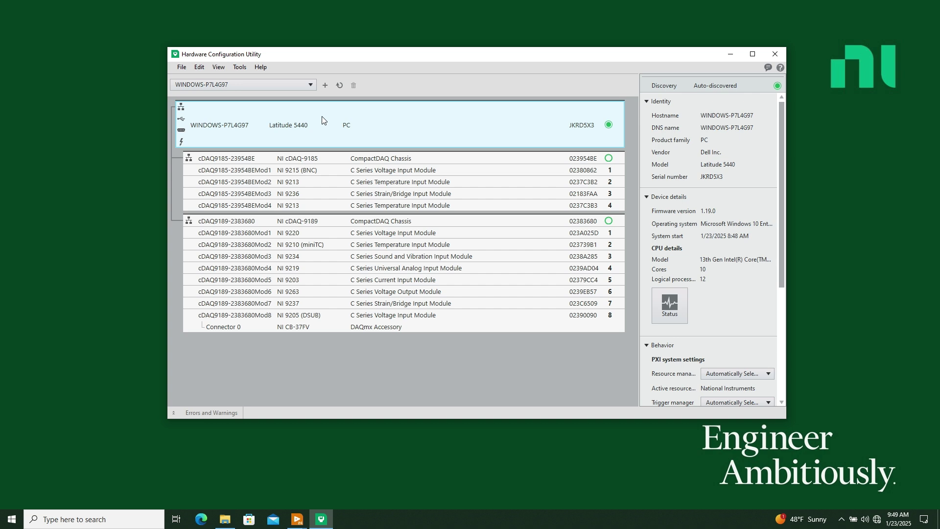
pyautogui.click(325, 85)
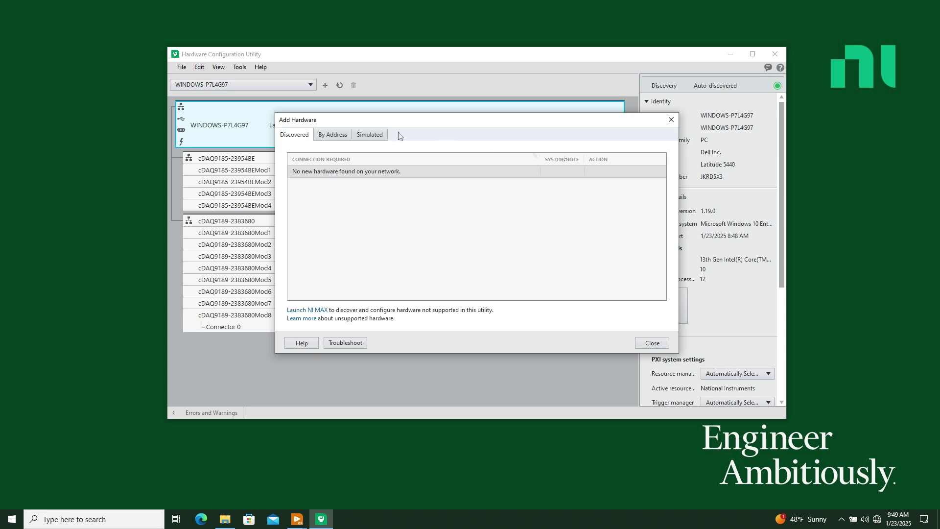
pyautogui.click(333, 135)
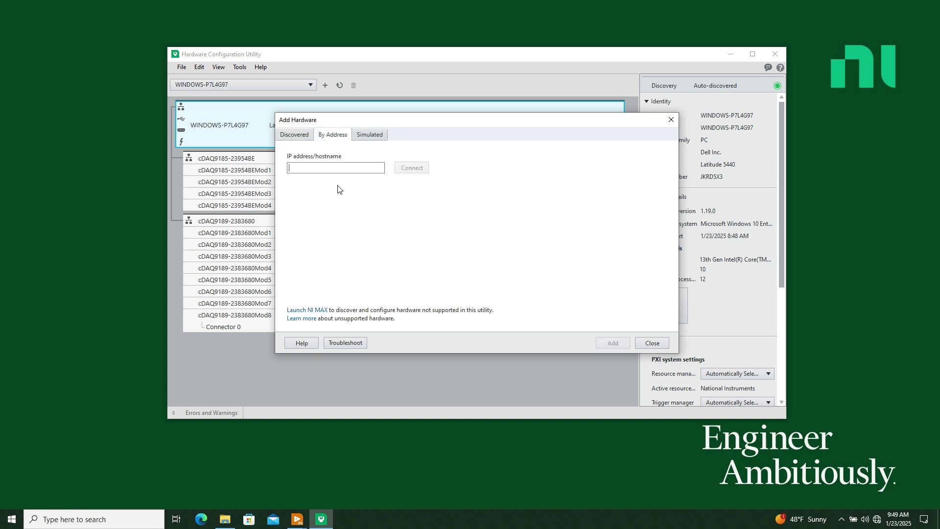
pyautogui.click(671, 119)
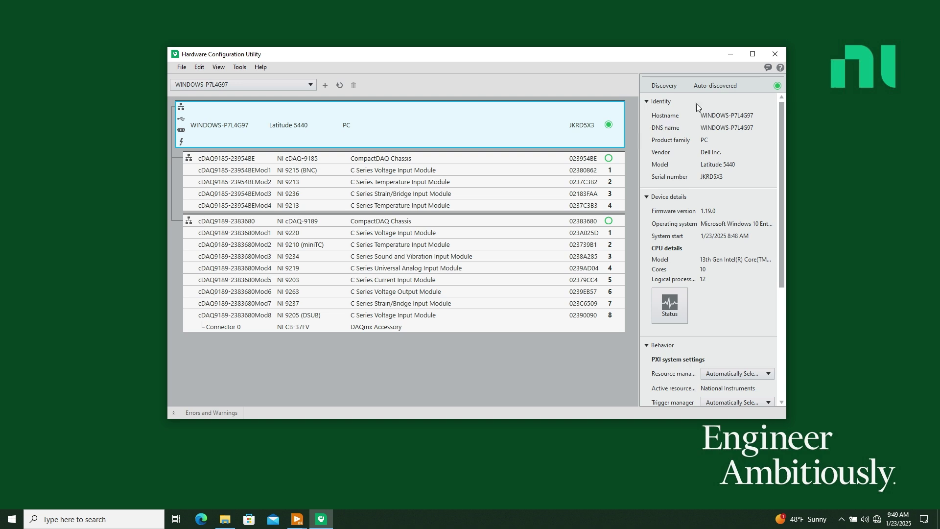
pyautogui.click(775, 54)
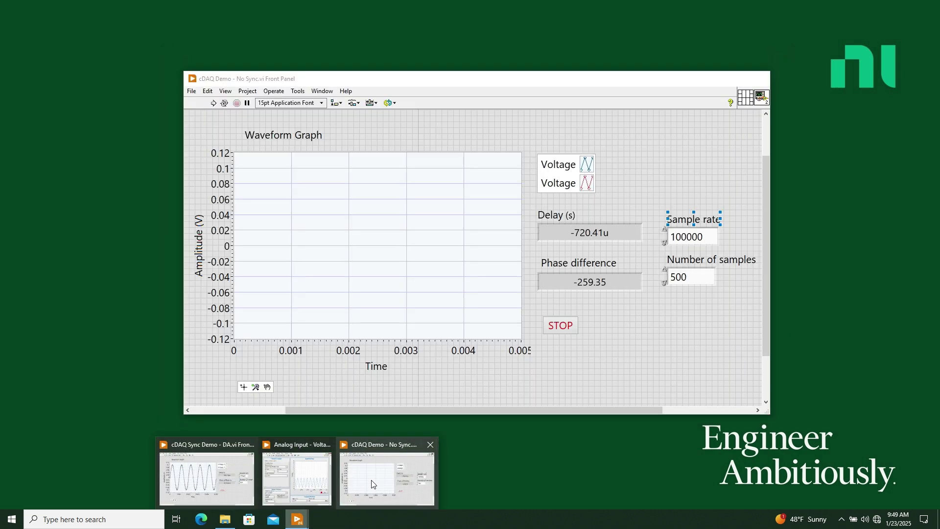
# - Bring the DA.vi front panel forward and launch Find Examples from the Help menu
pyautogui.click(384, 472)
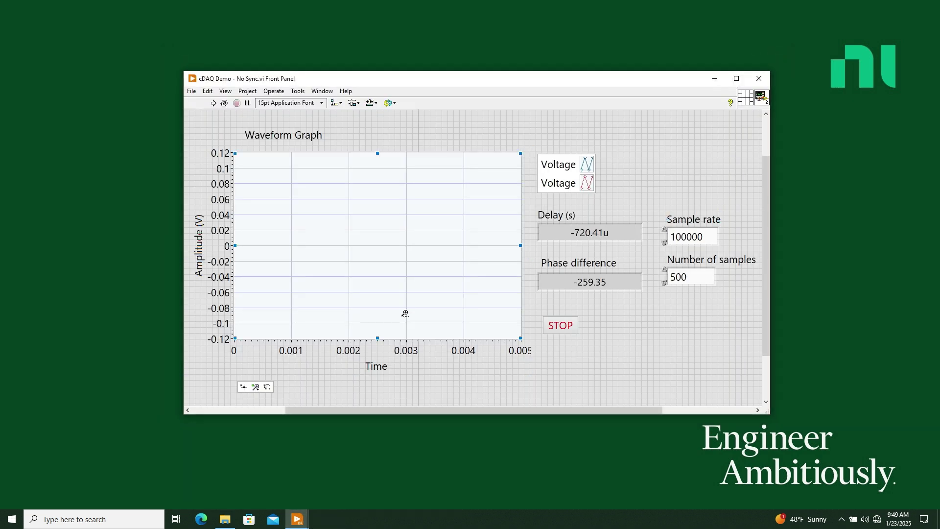
pyautogui.moveTo(297, 518)
pyautogui.click(214, 457)
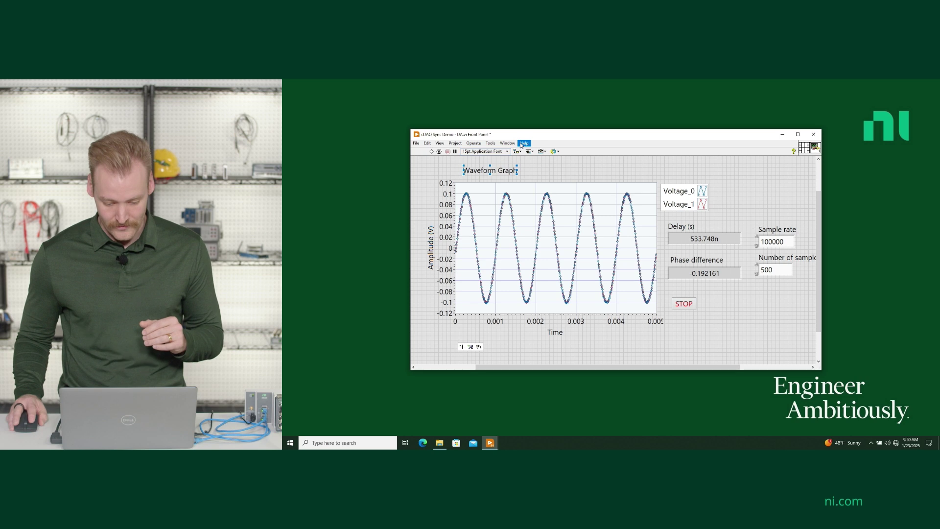
pyautogui.click(525, 143)
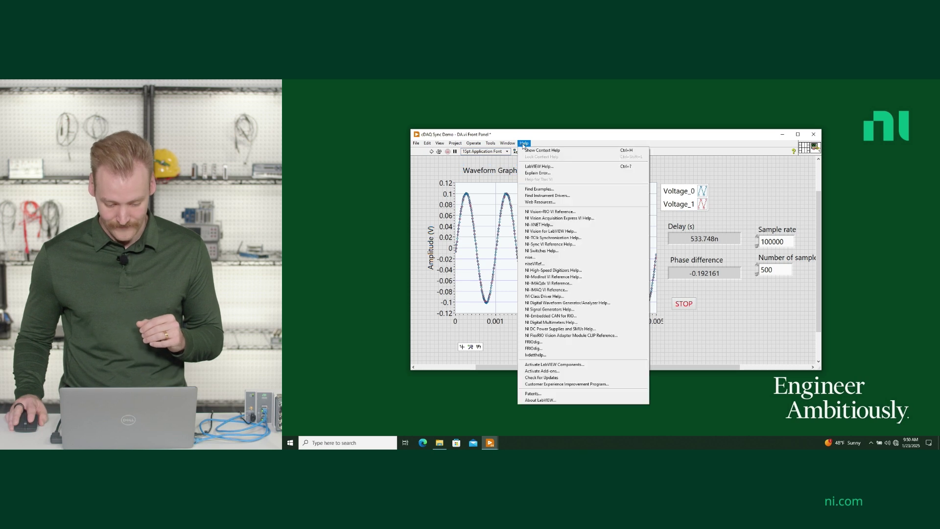
pyautogui.click(539, 189)
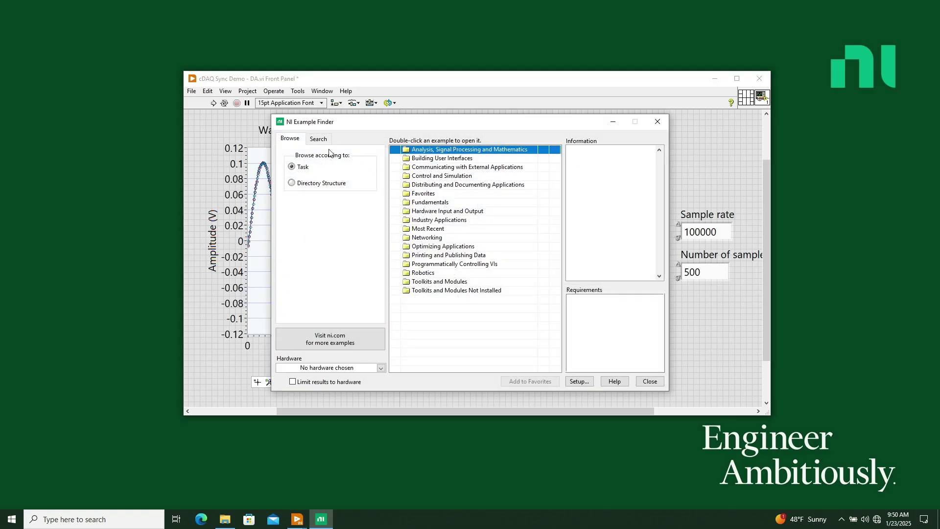
# - Browse Hardware Input and Output > DAQmx > Synchronization and select the Voltage and Thermocouple example
pyautogui.doubleClick(419, 214)
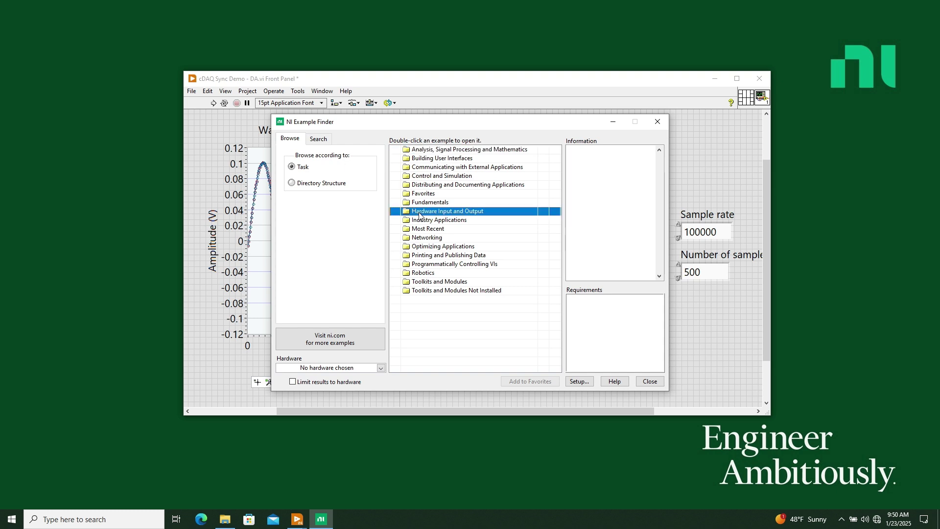
pyautogui.doubleClick(432, 223)
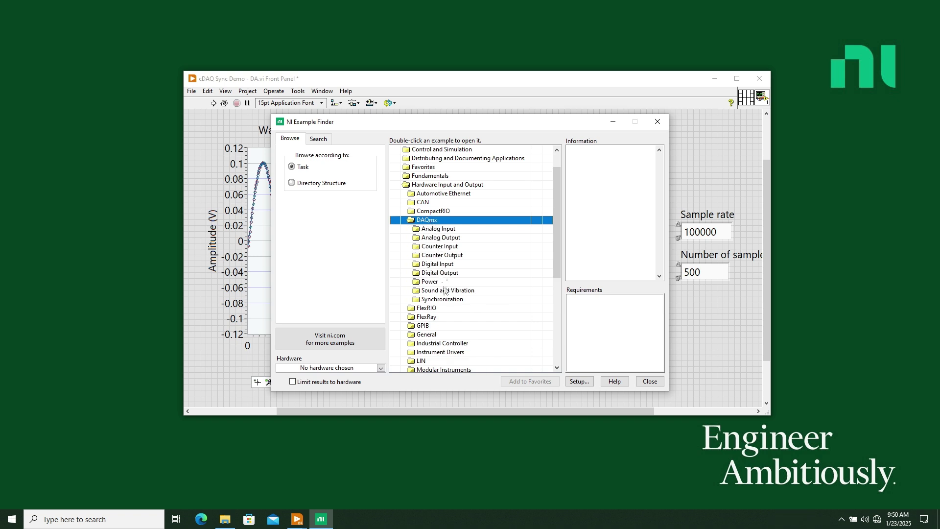
pyautogui.doubleClick(440, 230)
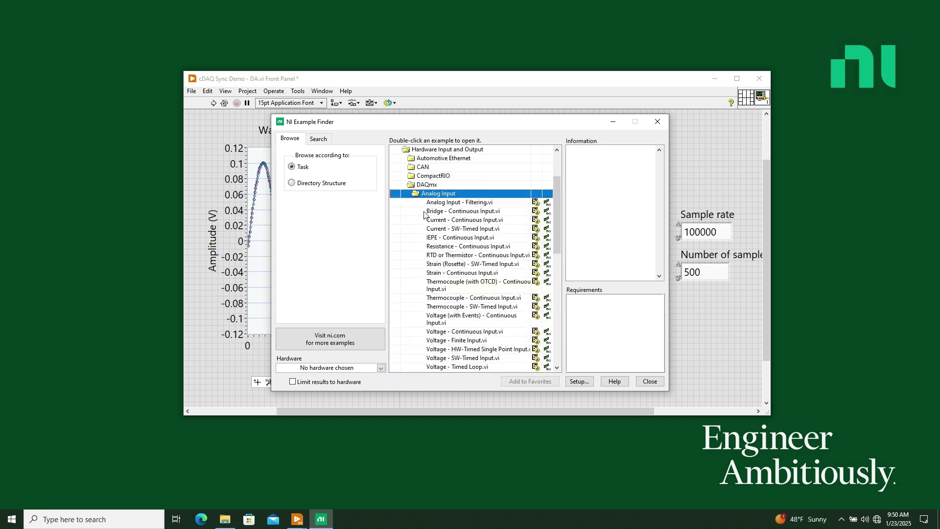
pyautogui.doubleClick(427, 195)
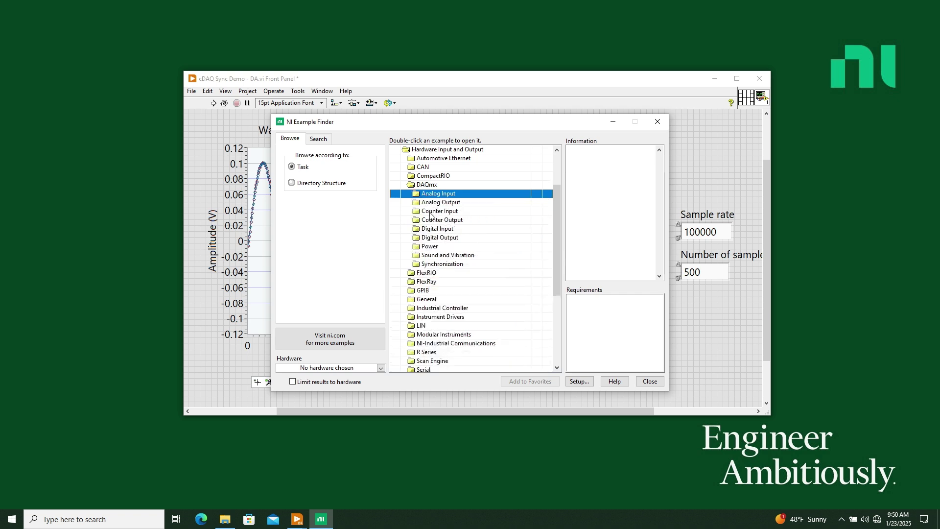
pyautogui.doubleClick(438, 264)
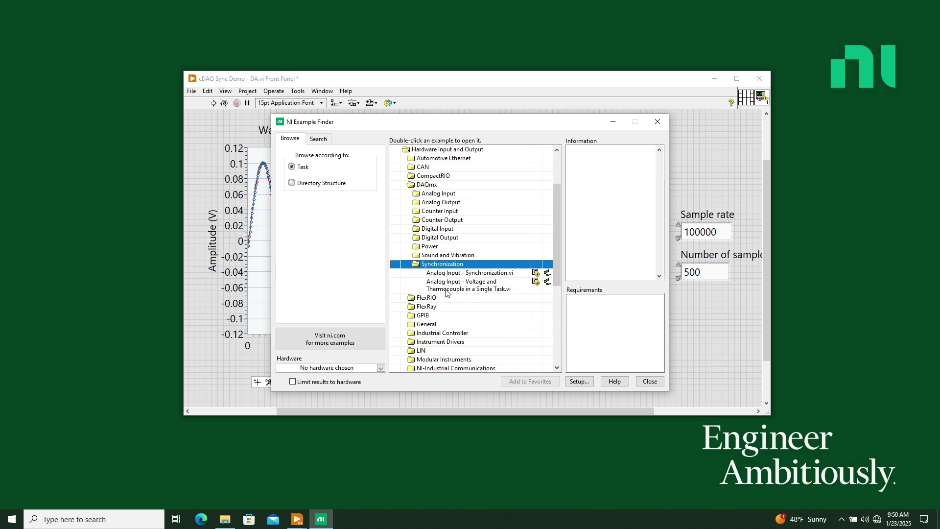
pyautogui.click(446, 292)
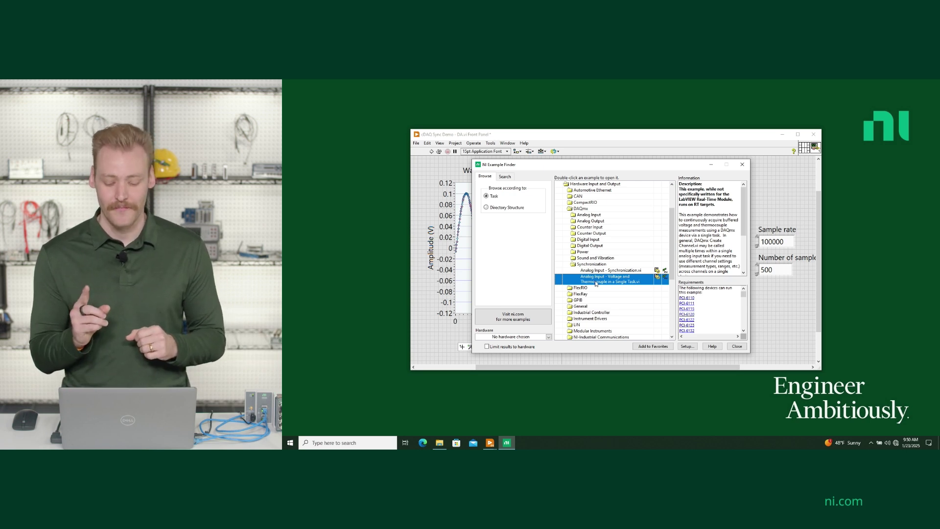
# - Close Example Finder, inspect DA.vi's Sync Test subVI and Phase difference wire, and return to the front panel
pyautogui.click(743, 165)
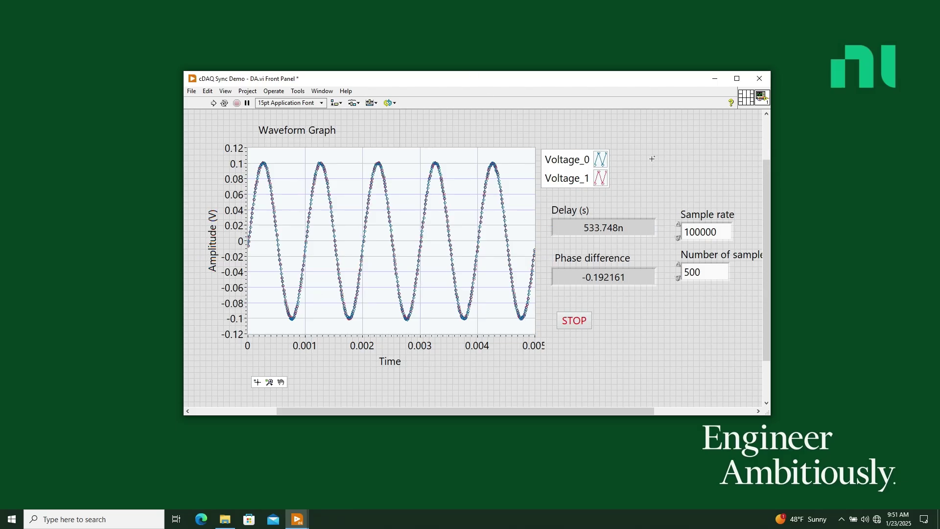
pyautogui.hotkey('ctrl', 'e')
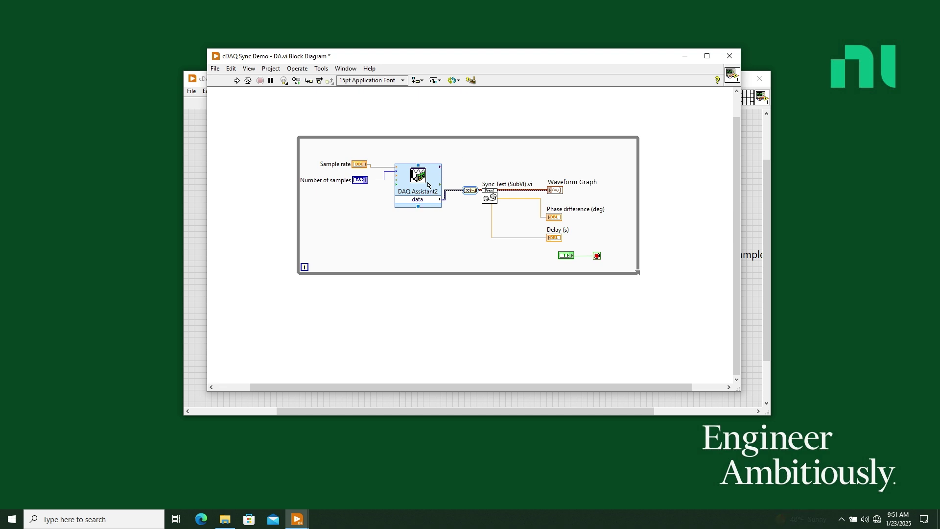
pyautogui.click(490, 198)
pyautogui.click(514, 199)
pyautogui.click(193, 199)
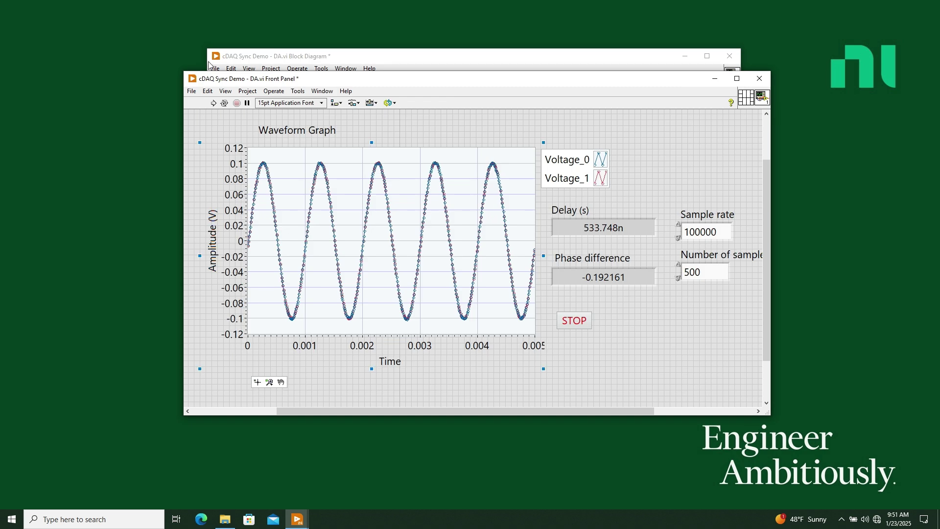
# - Run DA.vi, then stop it once the overlapping ±5 V sine waves show a 787.243n s delay
pyautogui.click(213, 104)
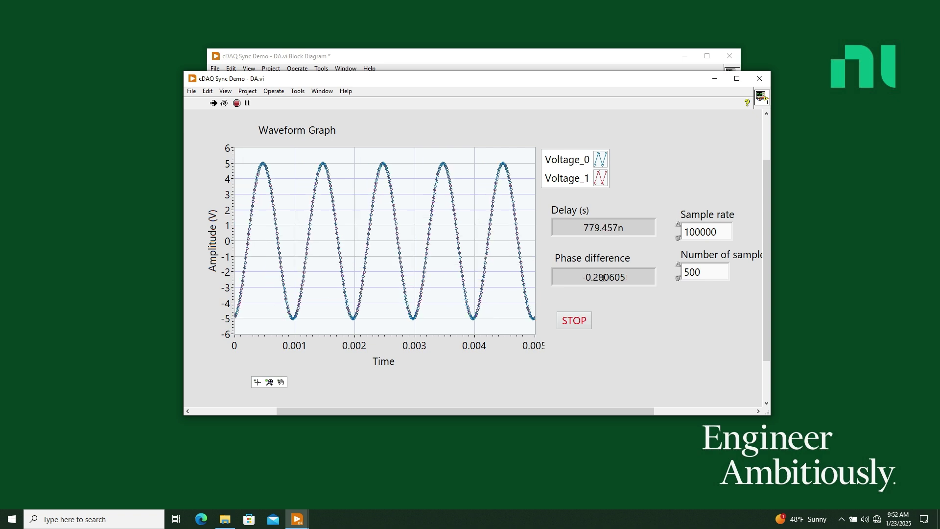
pyautogui.click(568, 325)
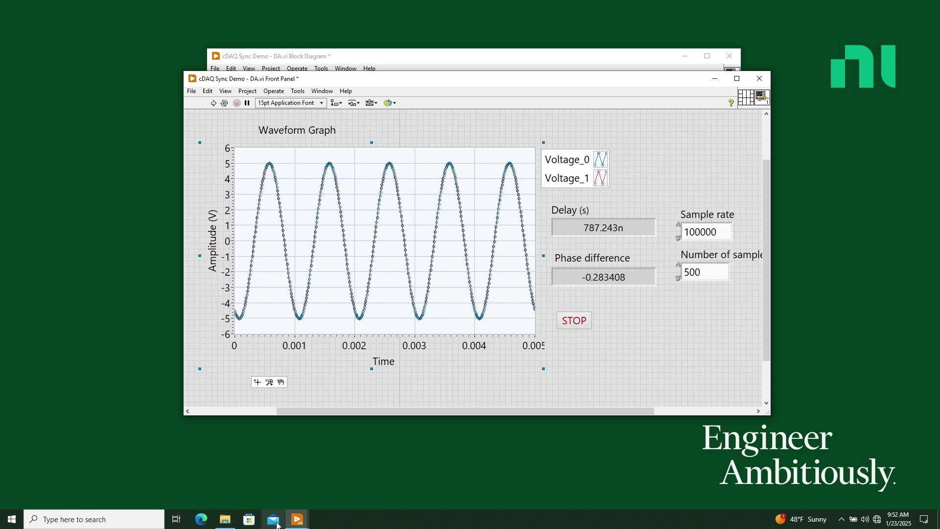
# - Switch to No Sync.vi and view its block diagram with two separate DAQ Assistant nodes
pyautogui.moveTo(297, 519)
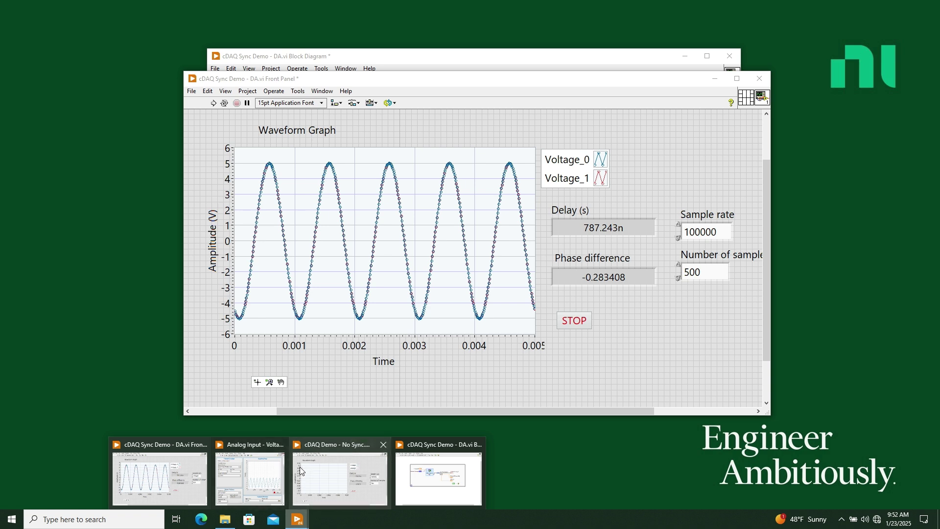
pyautogui.click(314, 466)
pyautogui.click(314, 319)
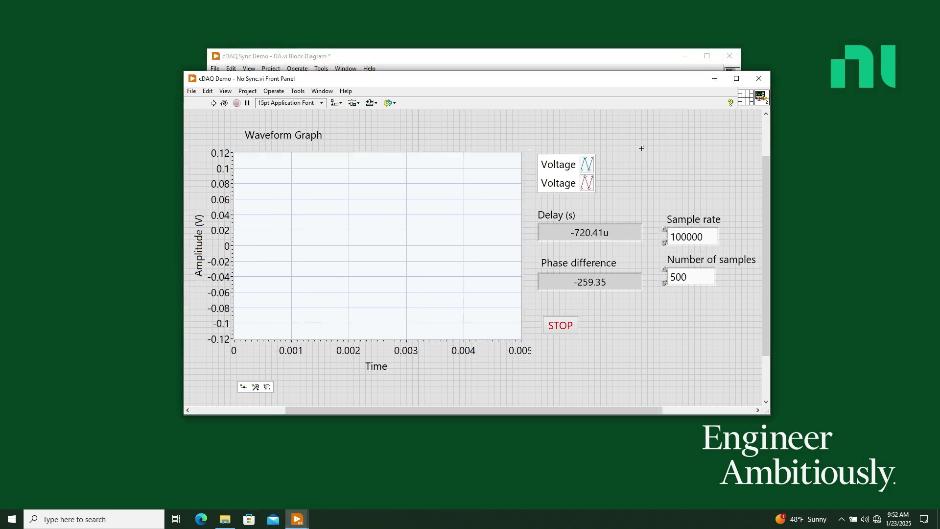
pyautogui.hotkey('ctrl', 'e')
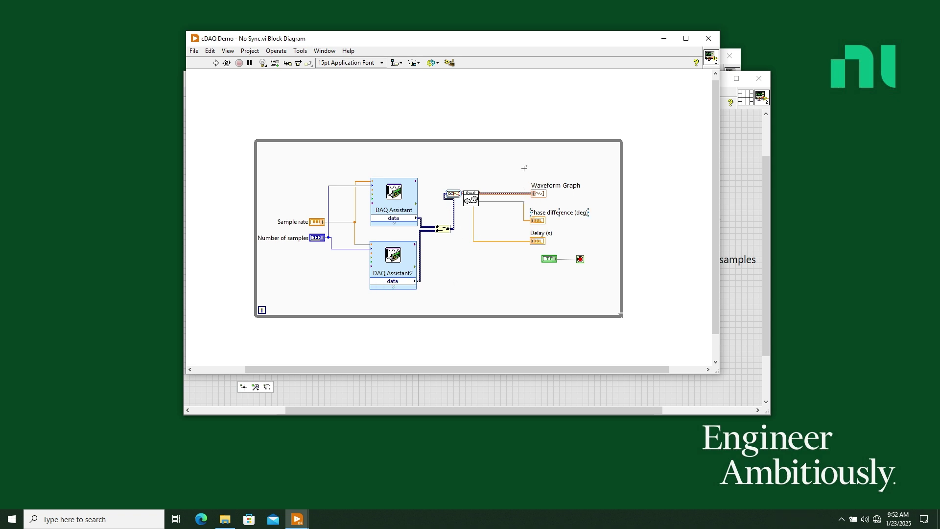
# - Return to the No Sync.vi front panel and run it to plot the two ±5 V sine waves
pyautogui.hotkey('ctrl', 'e')
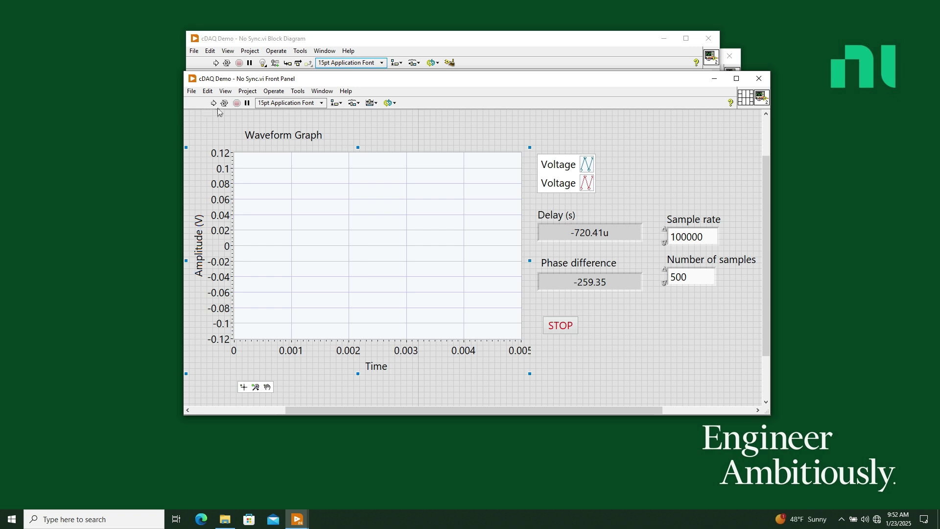
pyautogui.click(213, 104)
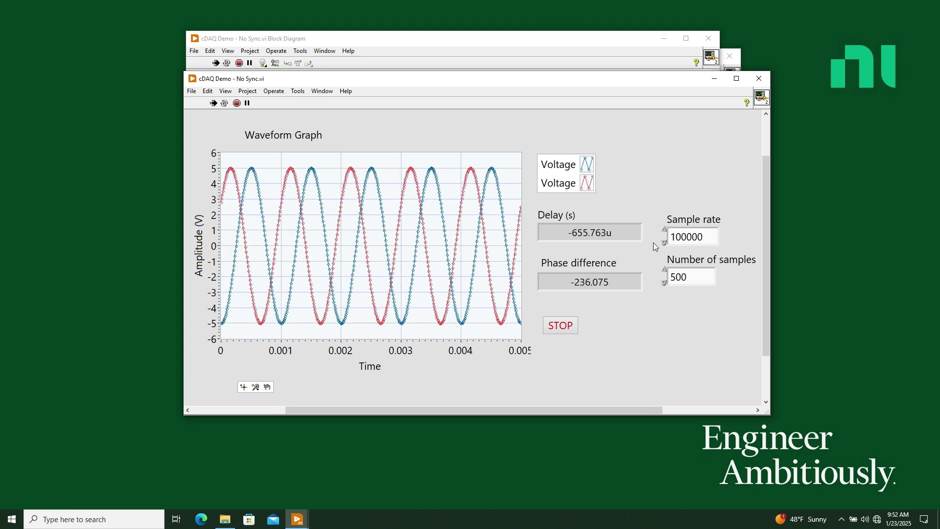
# - Stop No Sync.vi and show the DA.vi block diagram with its DAQ Assistant2 node
pyautogui.click(568, 329)
pyautogui.click(297, 518)
pyautogui.click(122, 477)
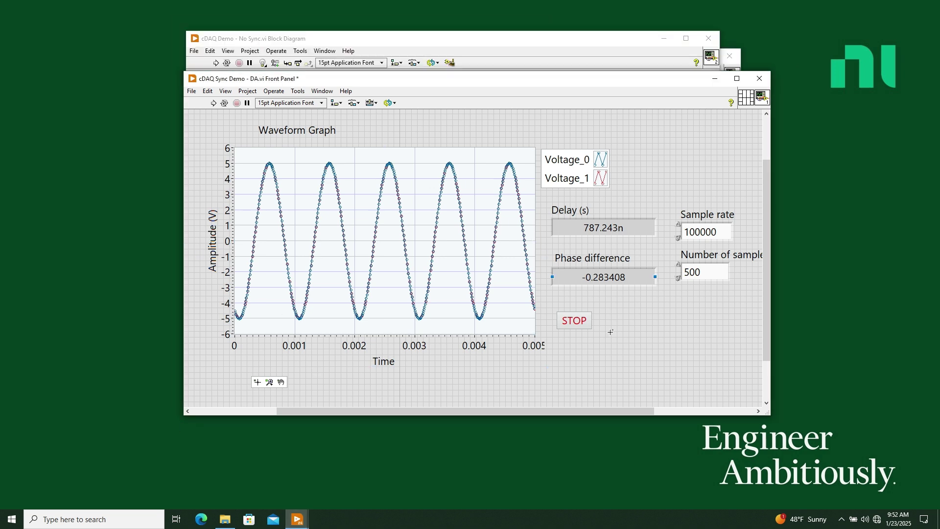
pyautogui.hotkey('ctrl', 'e')
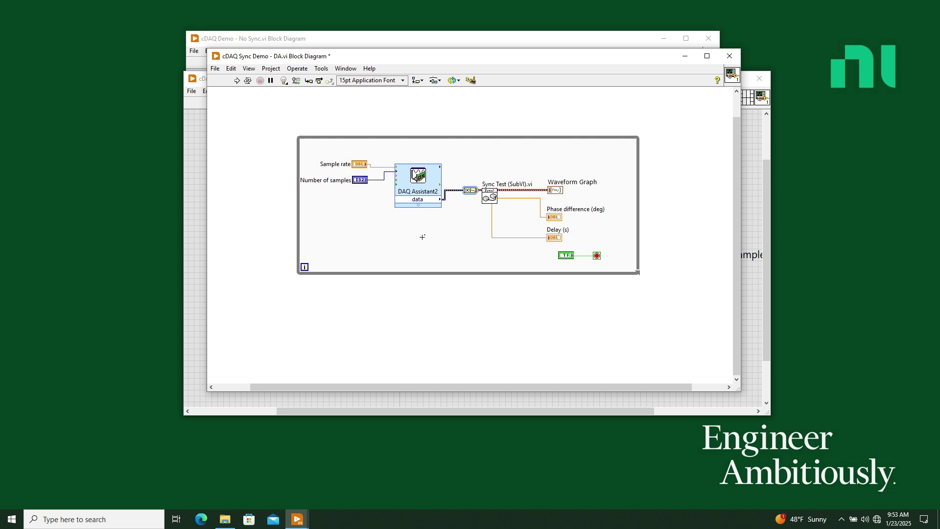
# - Place a DAQ Assistant via Quick Drop ('daq') in the While loop below DAQ Assistant2
pyautogui.hotkey('ctrl', 'space')
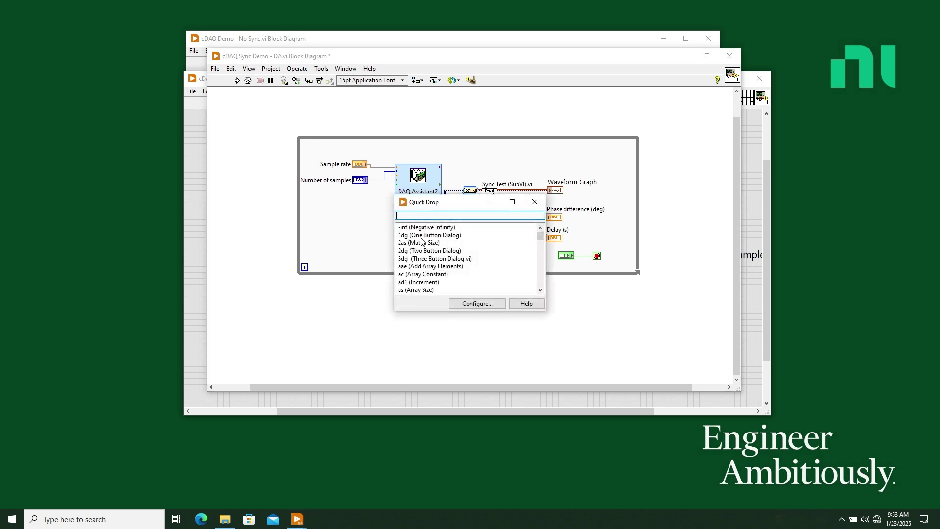
pyautogui.write('daq')
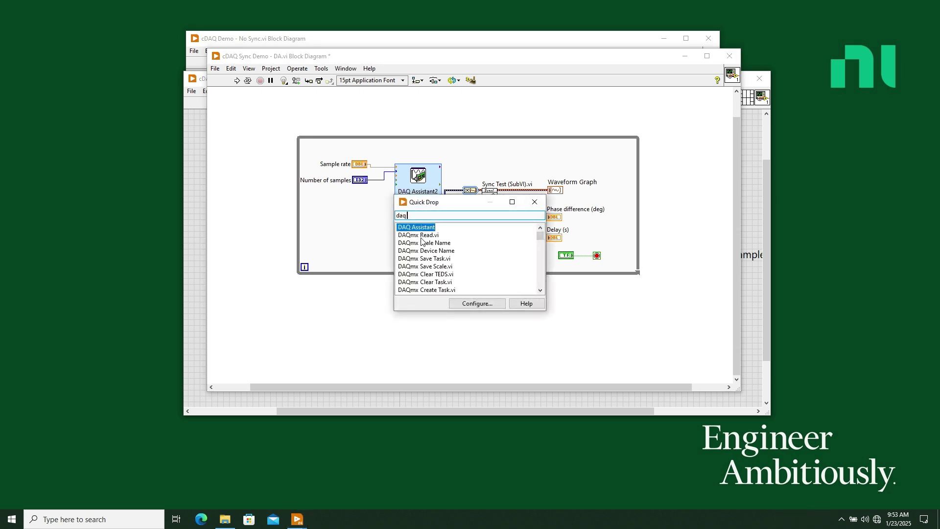
pyautogui.press('Return')
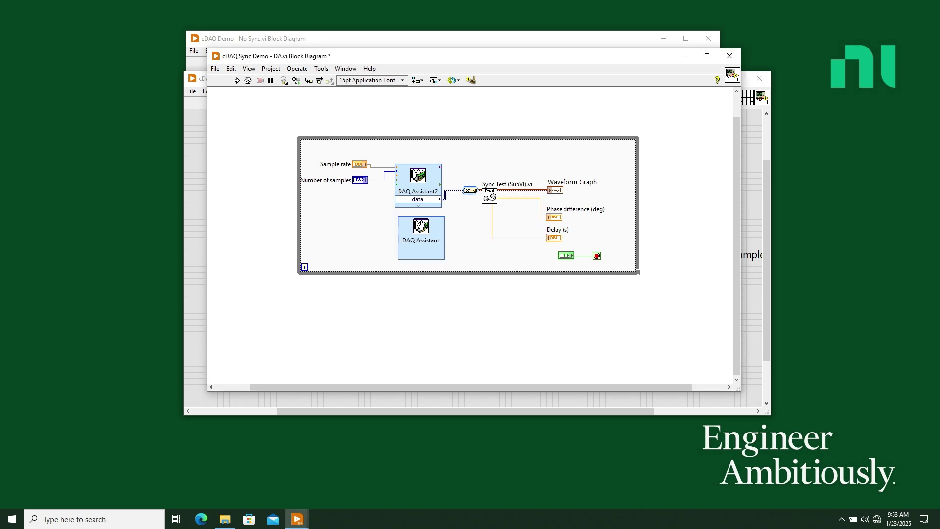
pyautogui.click(415, 225)
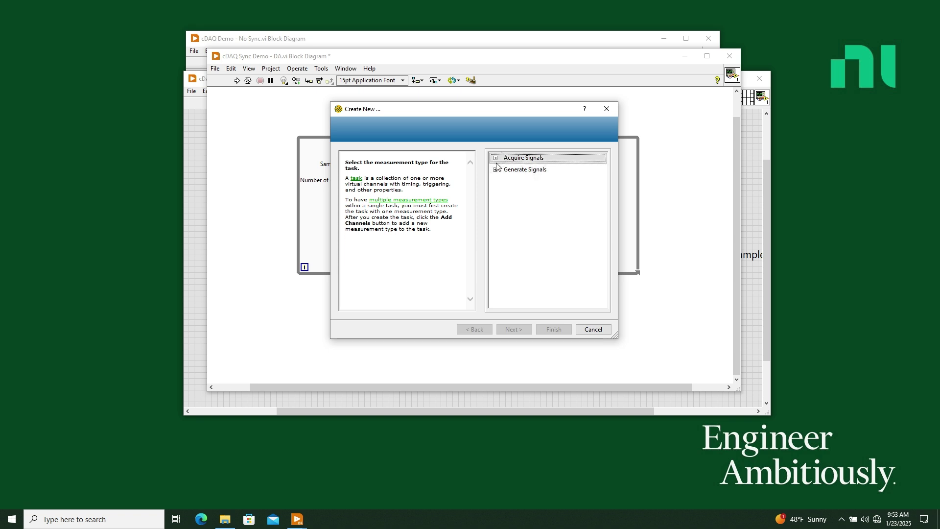
# - Create an analog-input Voltage task using ai0 from both cDAQ9185 Mod1 and cDAQ9189 Mod1
pyautogui.click(495, 158)
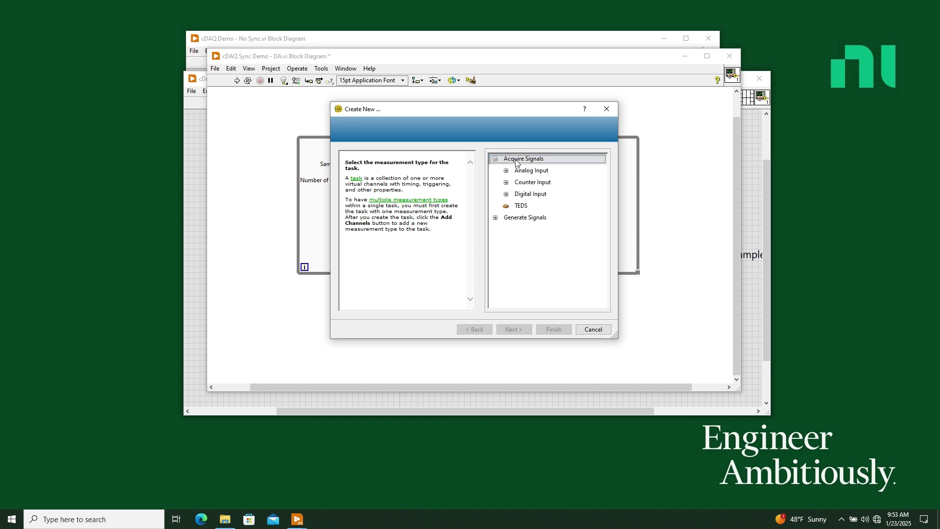
pyautogui.click(506, 170)
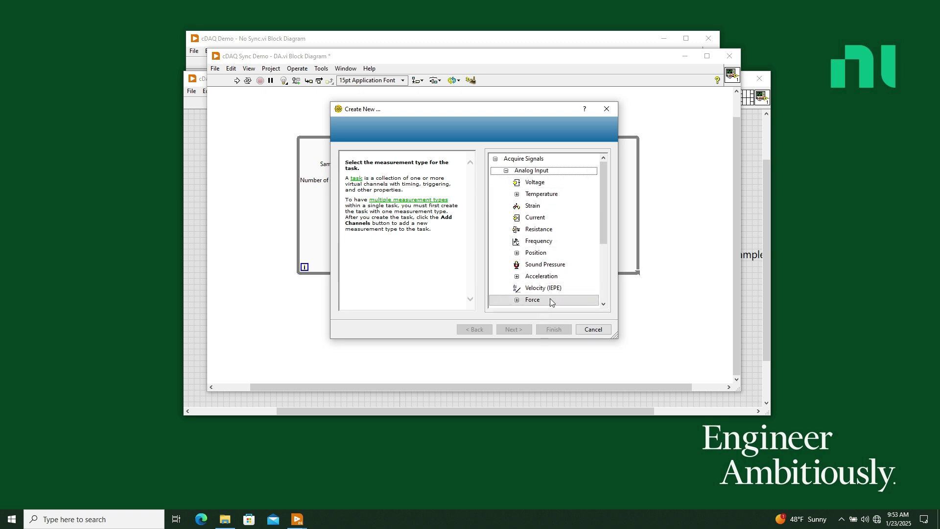
pyautogui.click(546, 183)
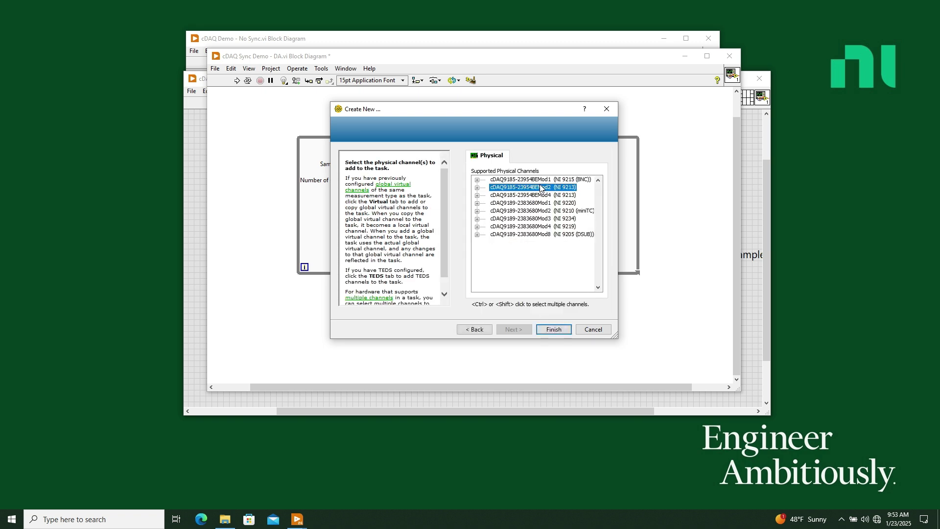
pyautogui.click(477, 180)
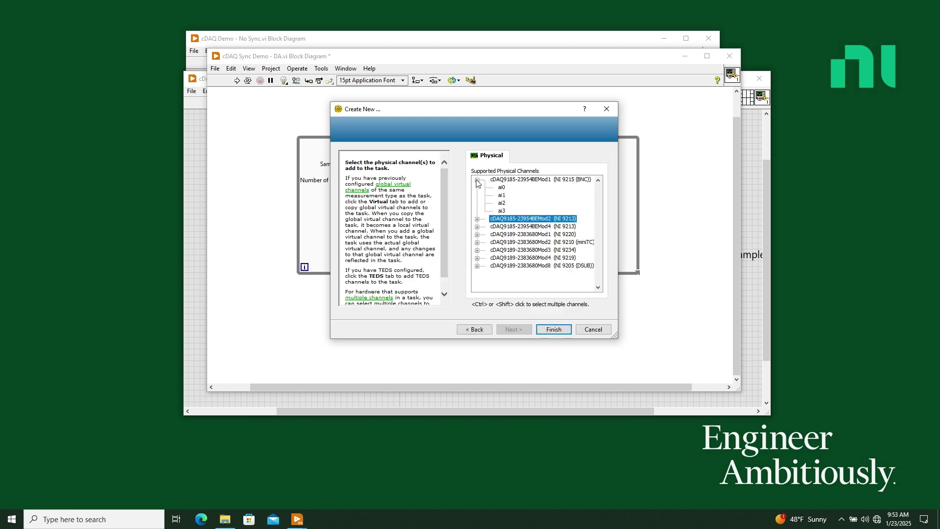
pyautogui.click(504, 186)
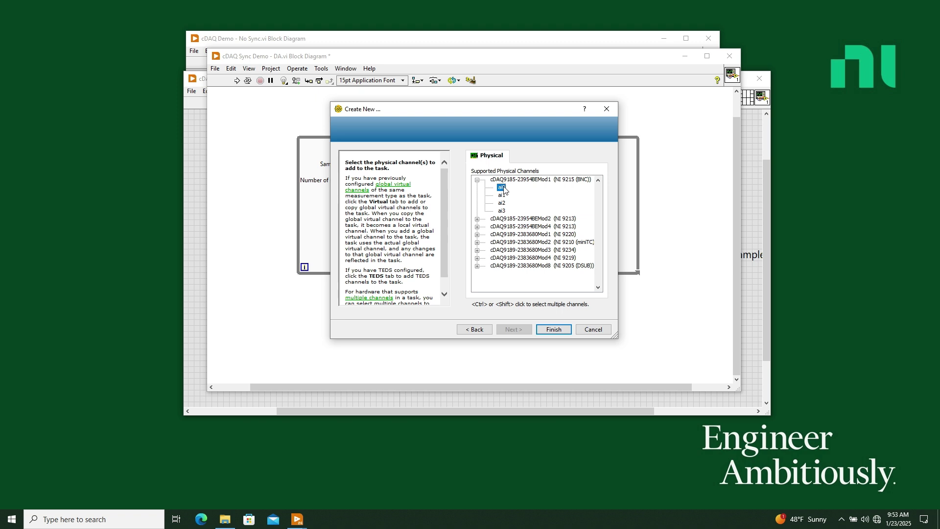
pyautogui.click(477, 234)
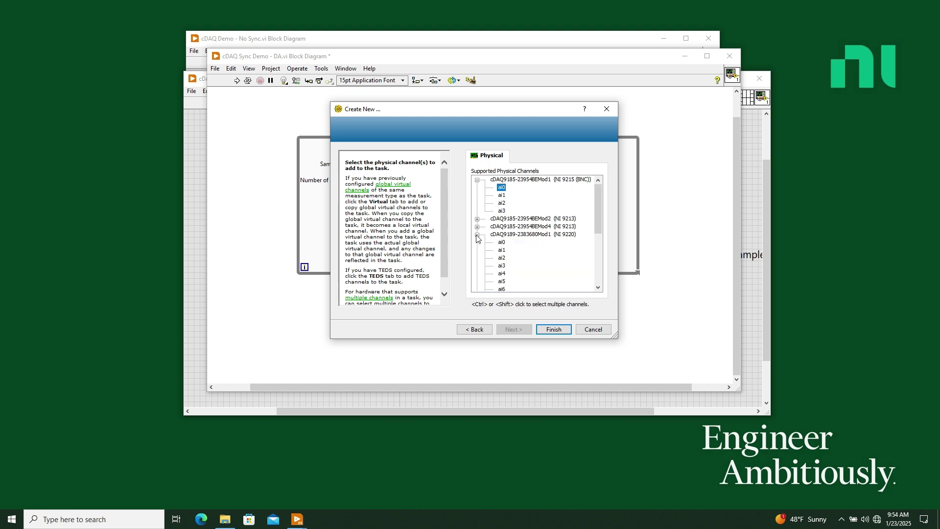
pyautogui.keyDown('ctrl'); pyautogui.click(501, 242); pyautogui.keyUp('ctrl')
pyautogui.click(553, 329)
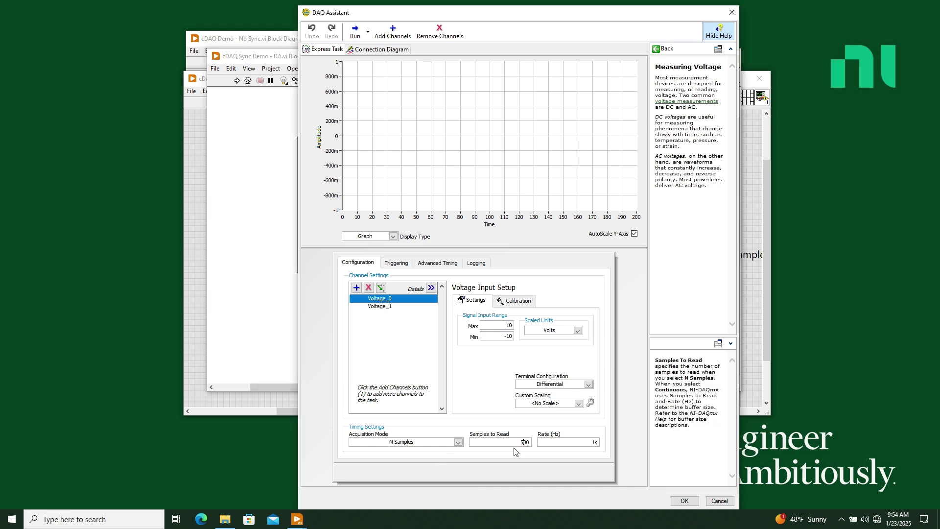
# - Configure the task for 500 samples at 100k Hz, test-run the sine preview, and accept it
pyautogui.click(594, 443)
pyautogui.write('00')
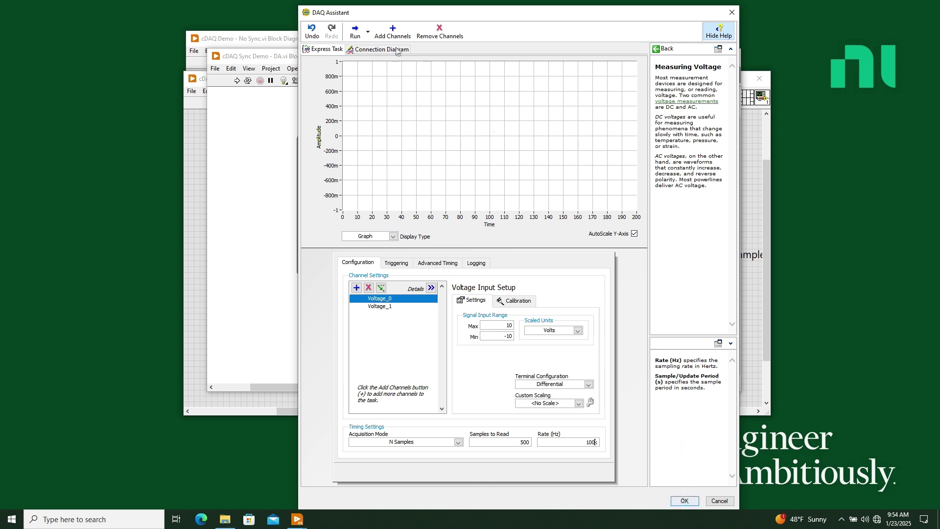
pyautogui.click(364, 35)
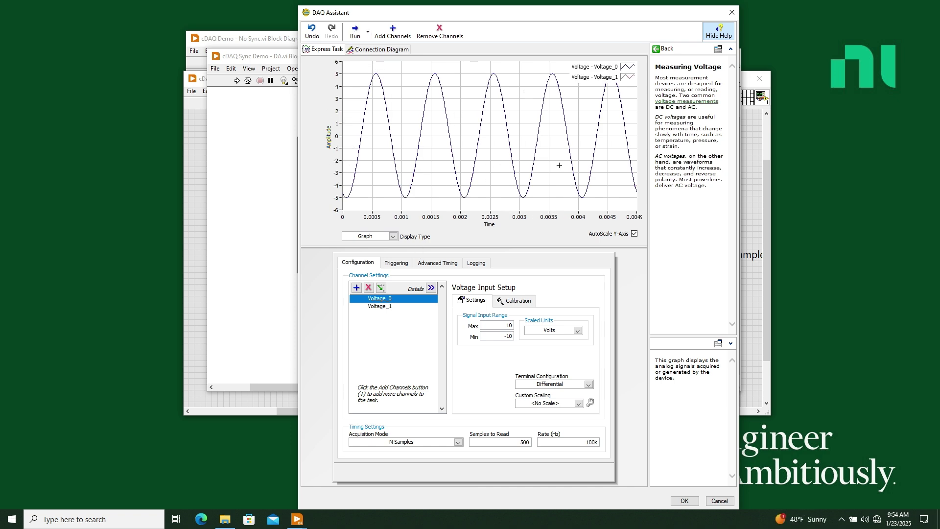
pyautogui.click(684, 501)
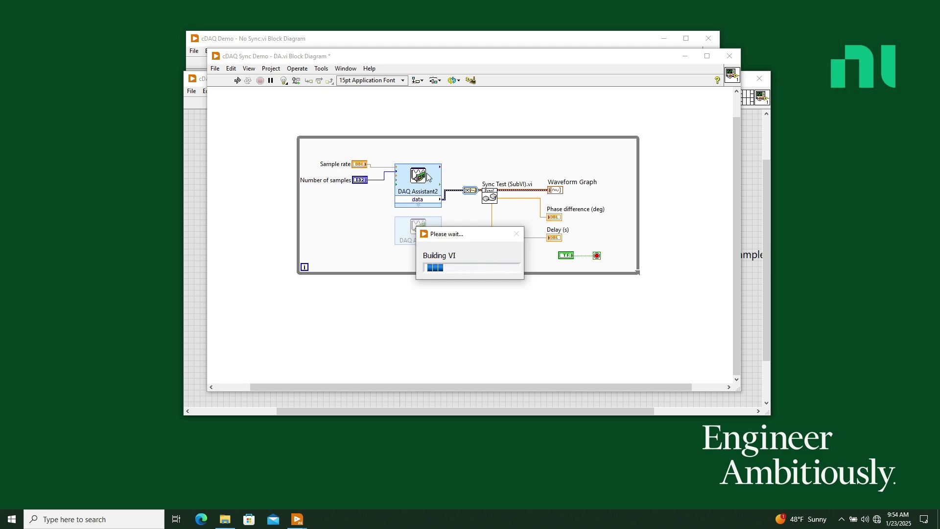
# - Delete DAQ Assistant2, clear the broken wires, and move the new DAQ Assistant into its spot
pyautogui.click(409, 189)
pyautogui.press('Delete')
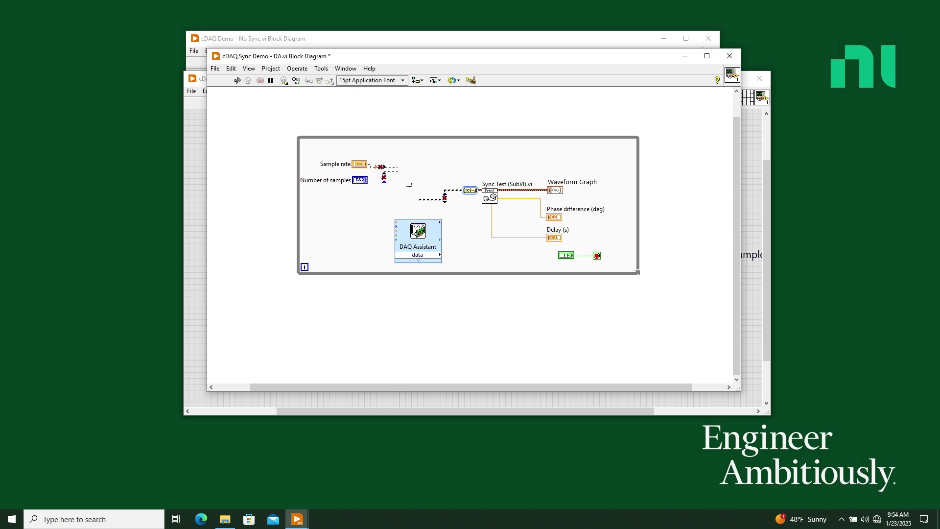
pyautogui.hotkey('ctrl', 'b')
pyautogui.moveTo(414, 235); pyautogui.dragTo(414, 174)
# - Wire the DAQ Assistant's data to the conversion node, and Sample rate and Number of samples into it
pyautogui.click(440, 192)
pyautogui.click(465, 190)
pyautogui.click(369, 164)
pyautogui.click(396, 161)
pyautogui.click(368, 179)
pyautogui.click(396, 165)
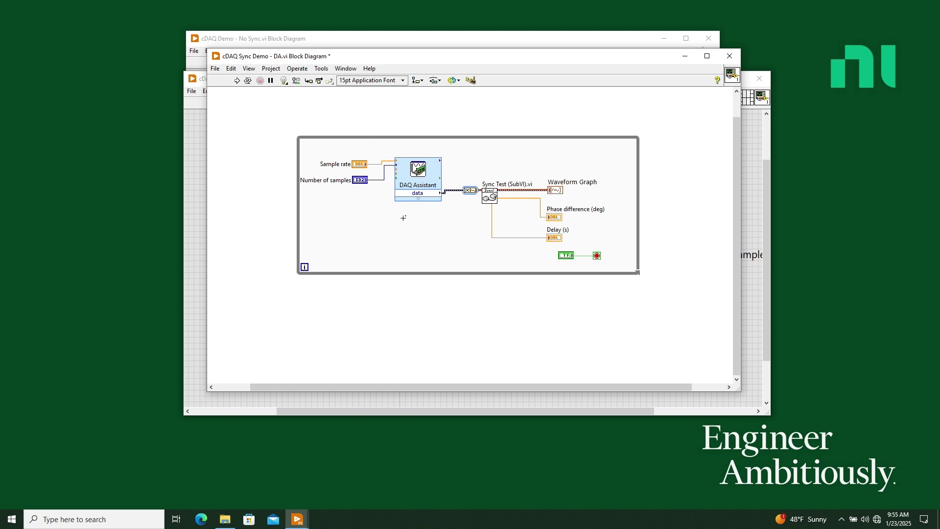
# - Run DA.vi from its front panel to plot overlapping Voltage_0 and Voltage_1 with 330.749n s delay
pyautogui.hotkey('ctrl', 'e')
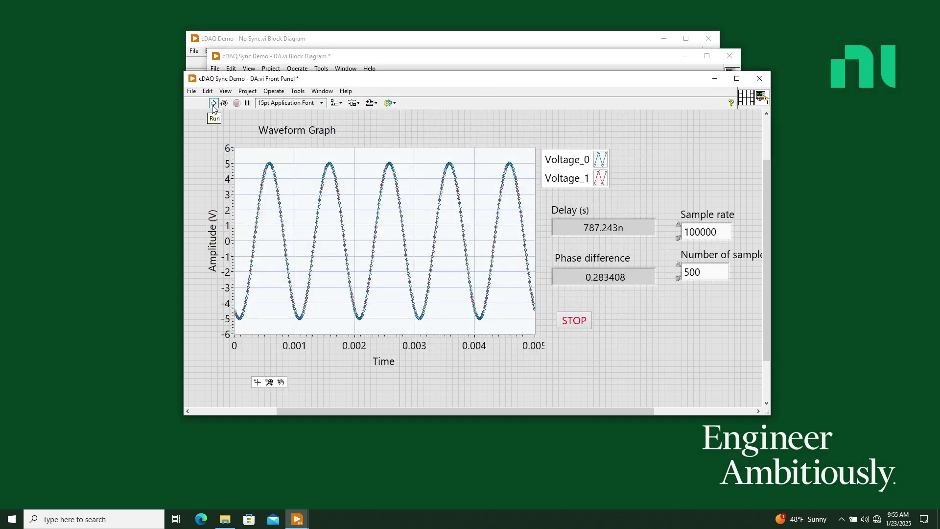
pyautogui.click(213, 104)
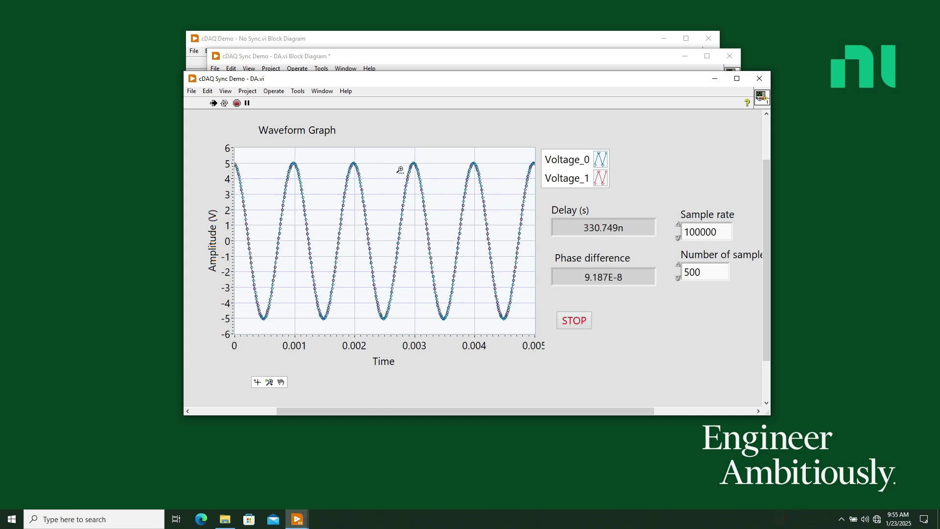
# - Stop DA.vi, leaving the two overlapping 5 V sine waves on the graph
pyautogui.click(575, 321)
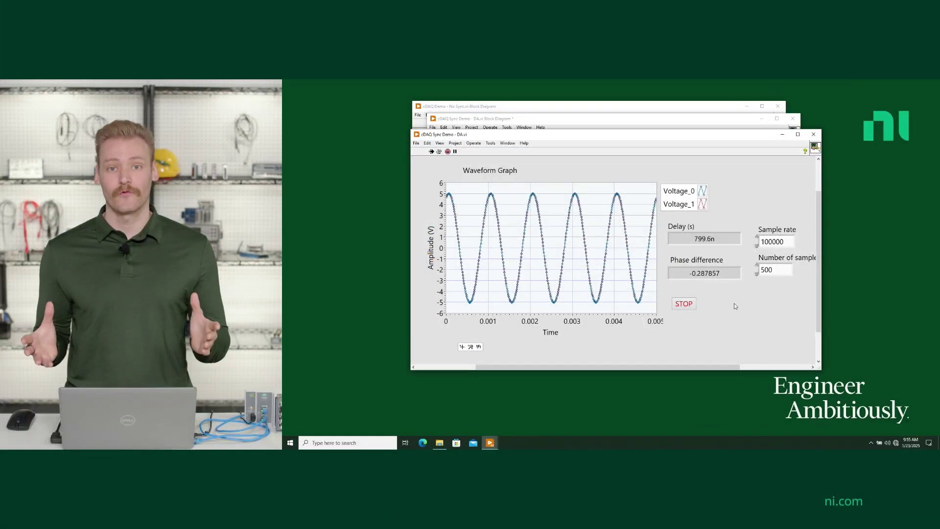